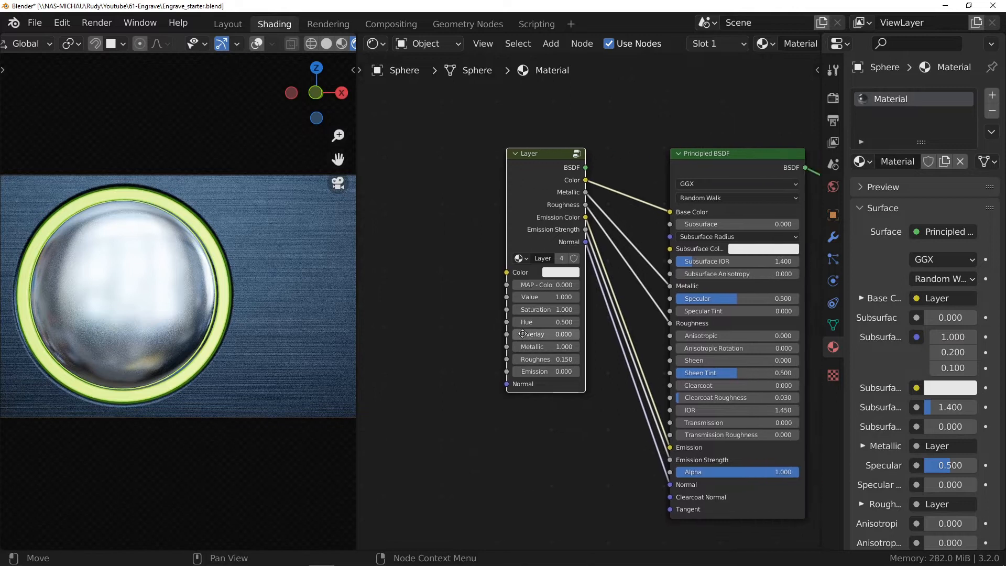
Add a Fluent decal to the sphere's material using the image engrave_decal.png
scroll(520, 329, down, 1)
middle_drag(507, 236, 626, 237)
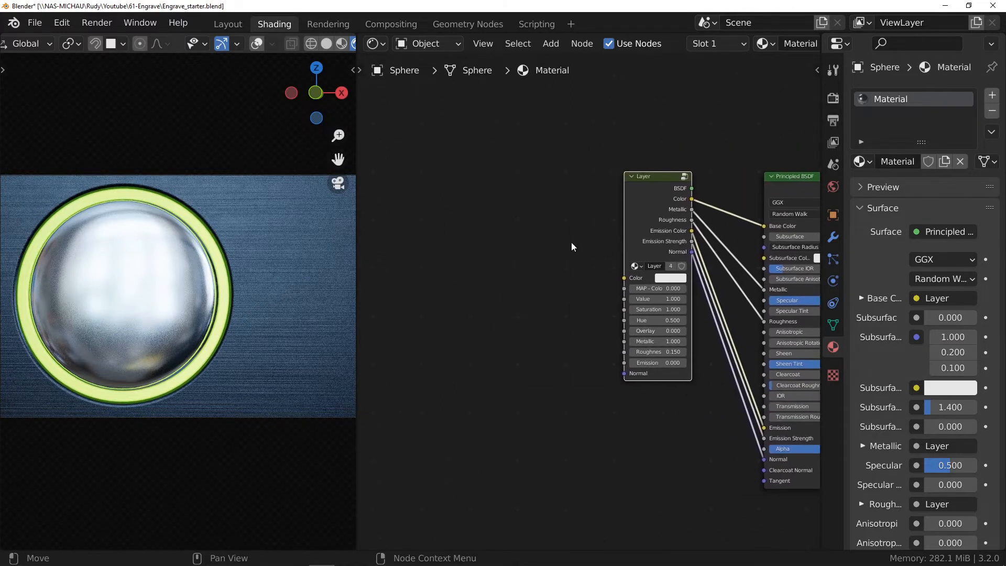
key(f)
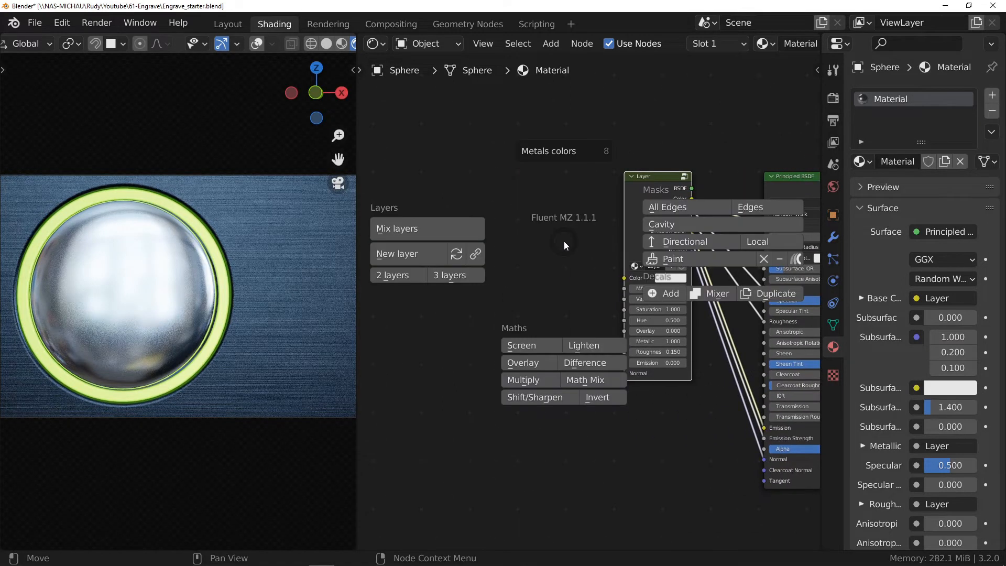
click(666, 294)
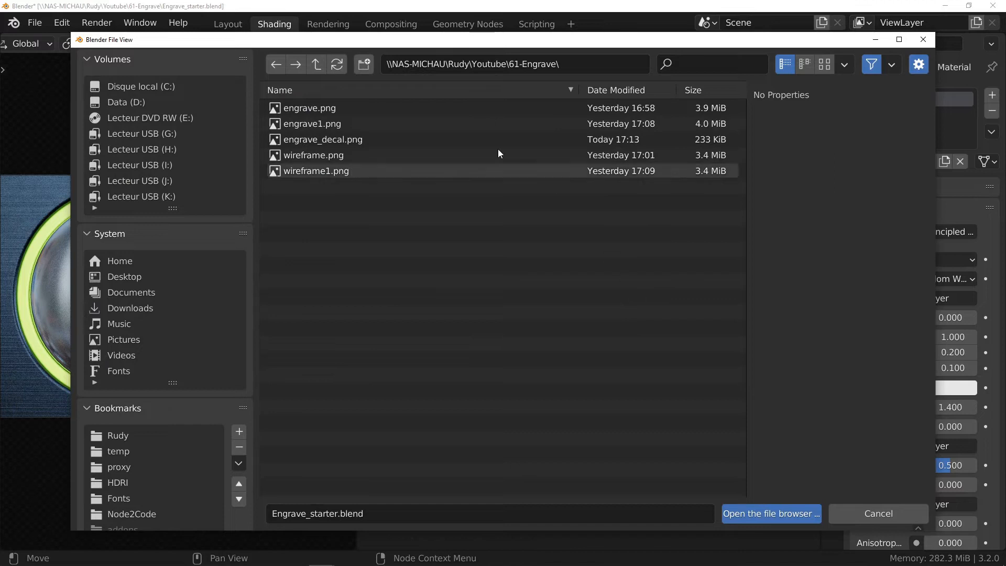
click(380, 139)
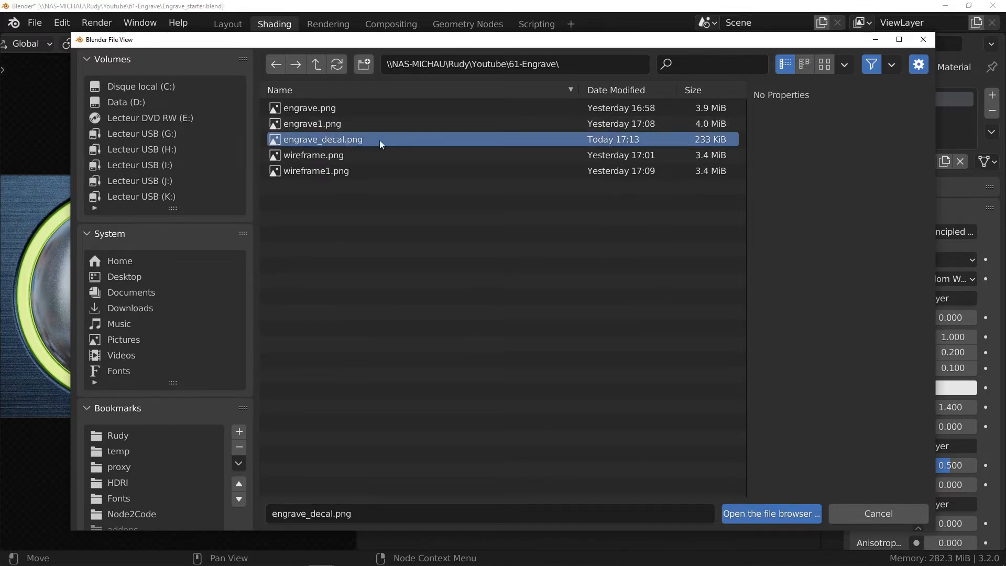
click(784, 513)
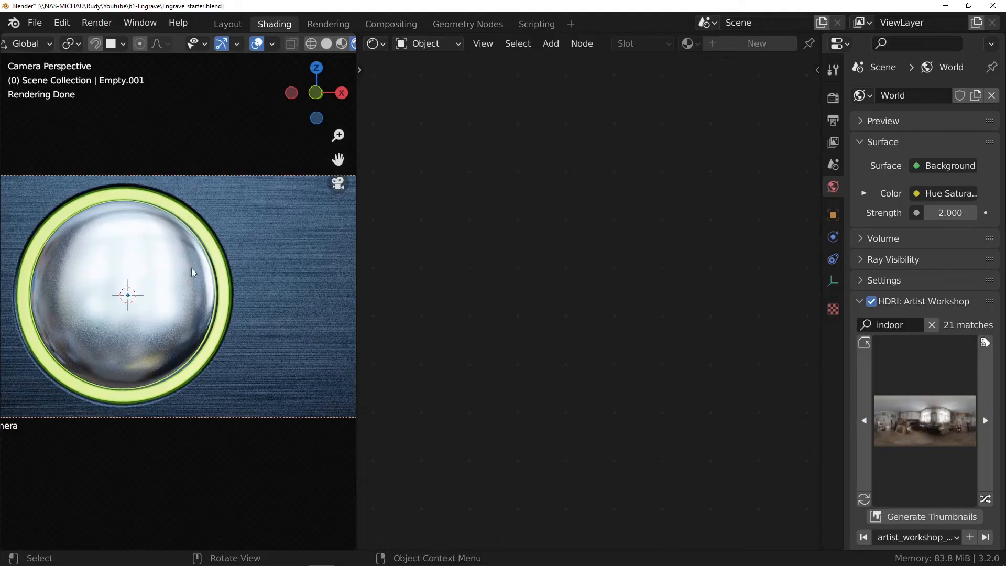
Snap the decal's empty to the centre of the sphere's face and scale it to about 0.325
key(g)
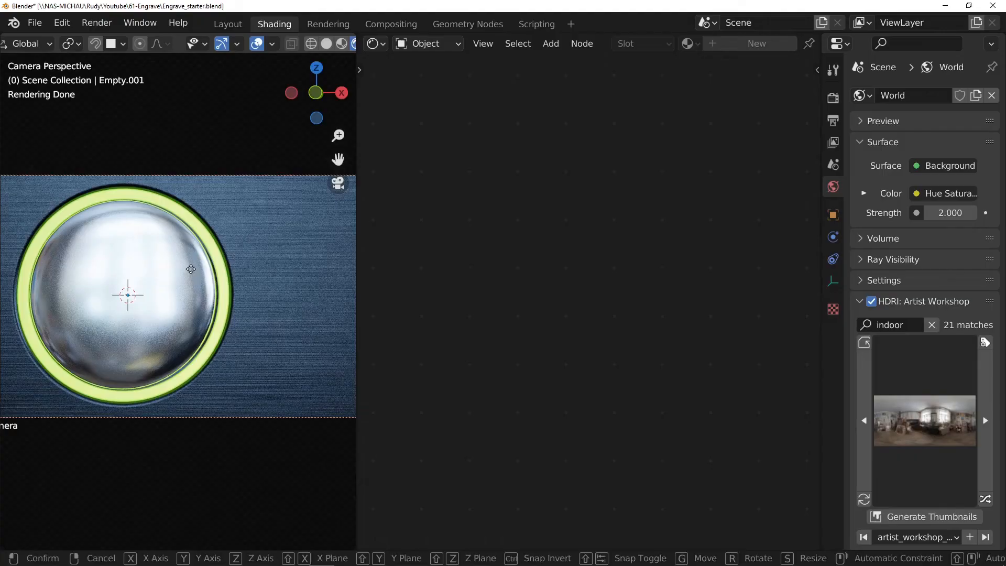
key(ctrl)
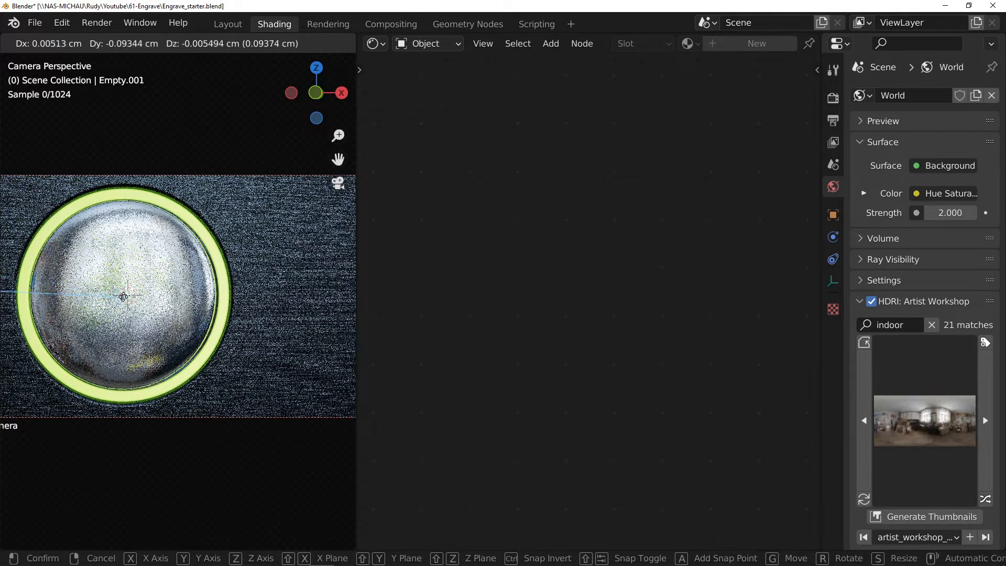
click(125, 294)
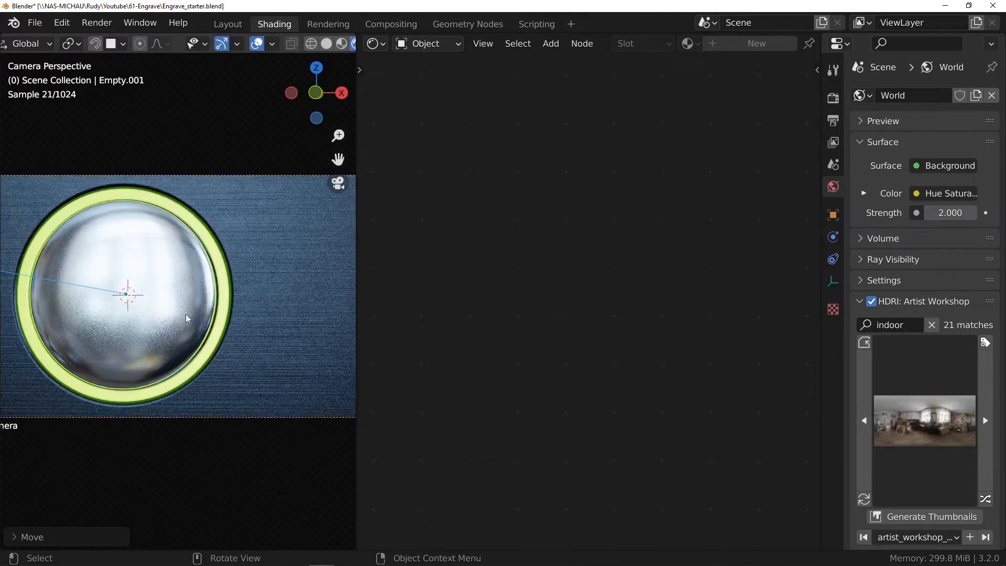
key(s)
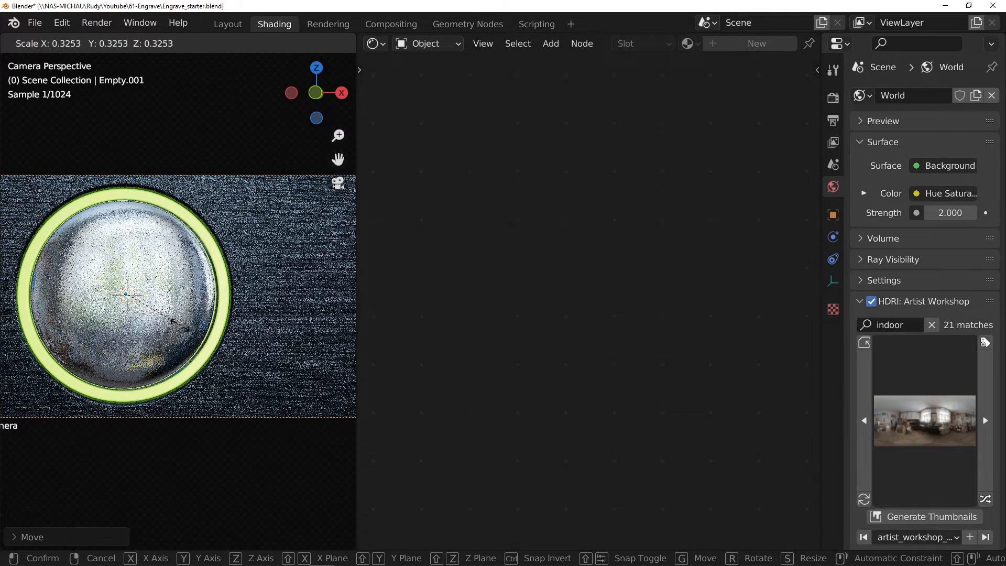
click(180, 325)
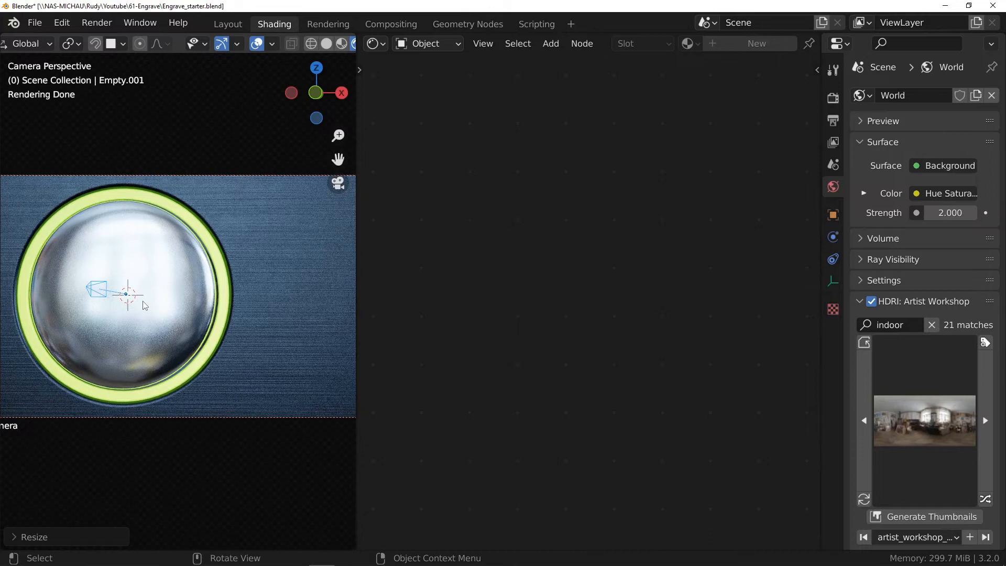
Move the sphere's decal node well clear of the Layer node and preview its output
click(179, 262)
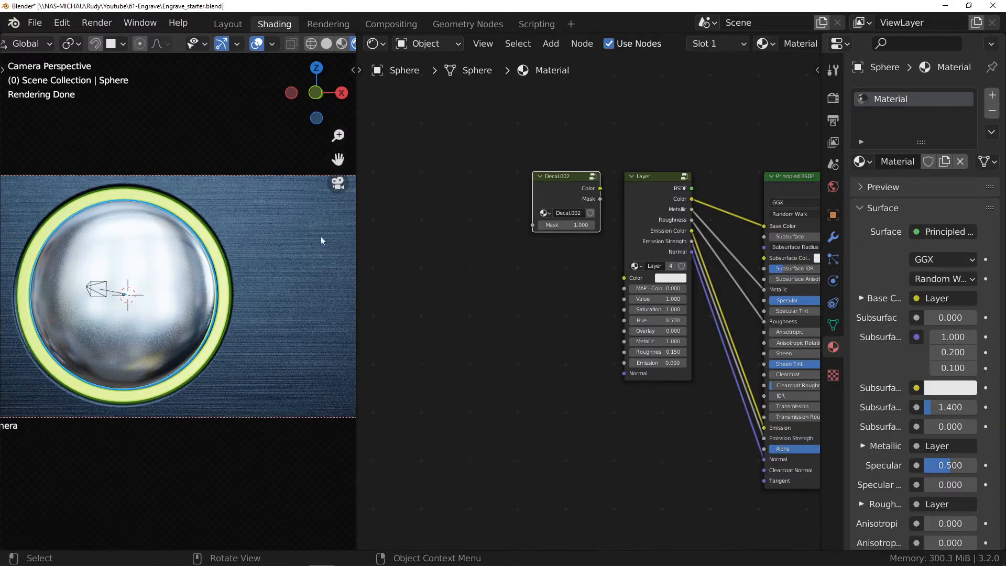
drag(561, 186, 447, 297)
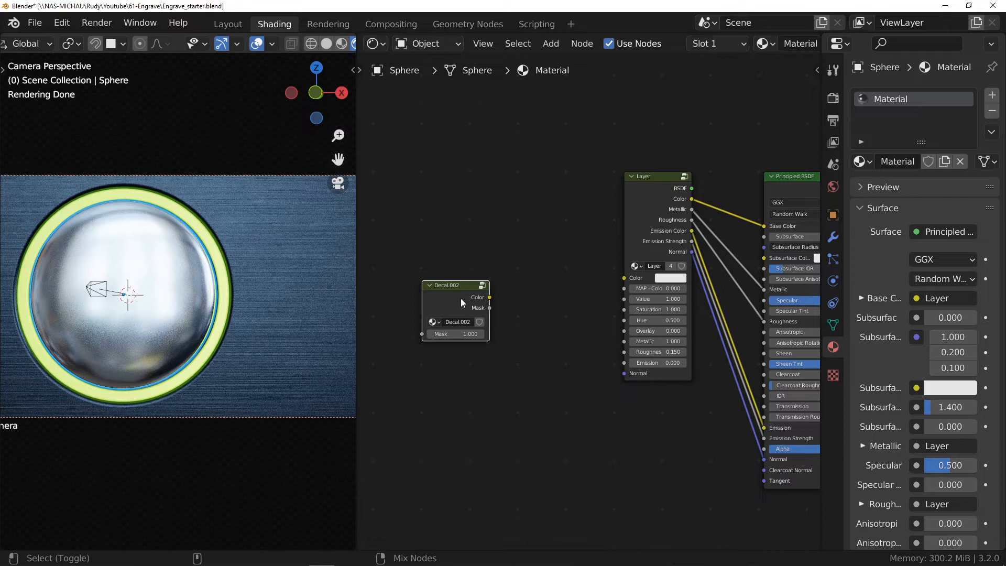
ctrl+shift+click(461, 298)
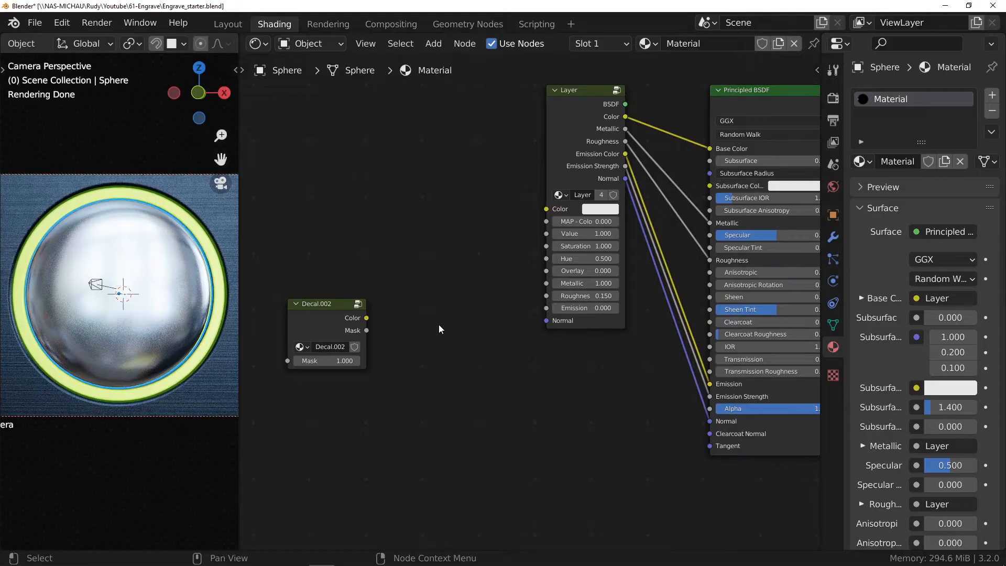
Feed the decal's Color into the Height of a new Bump node and link its Normal to the Layer's Normal
drag(366, 318, 425, 371)
text(bump)
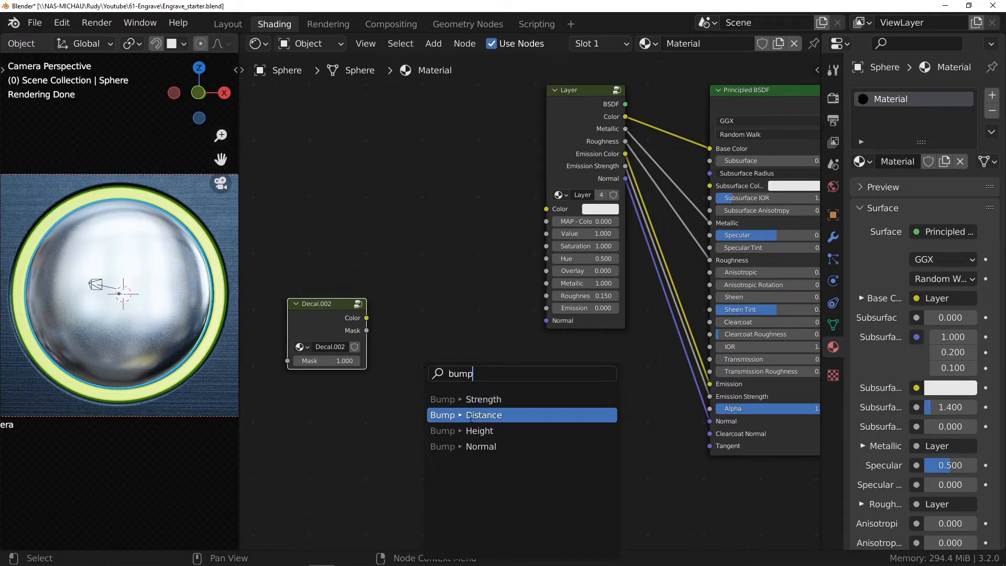
click(518, 430)
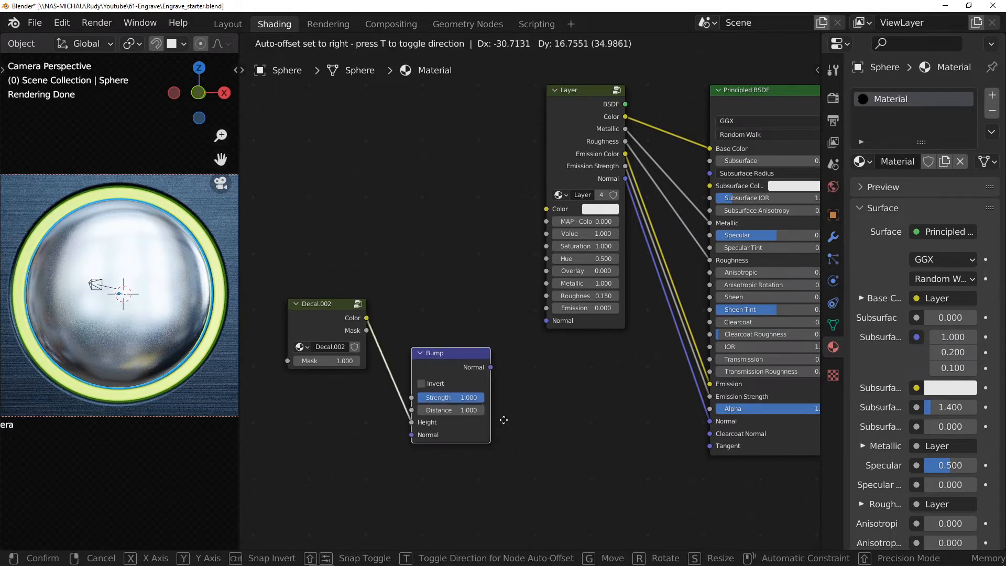
click(496, 384)
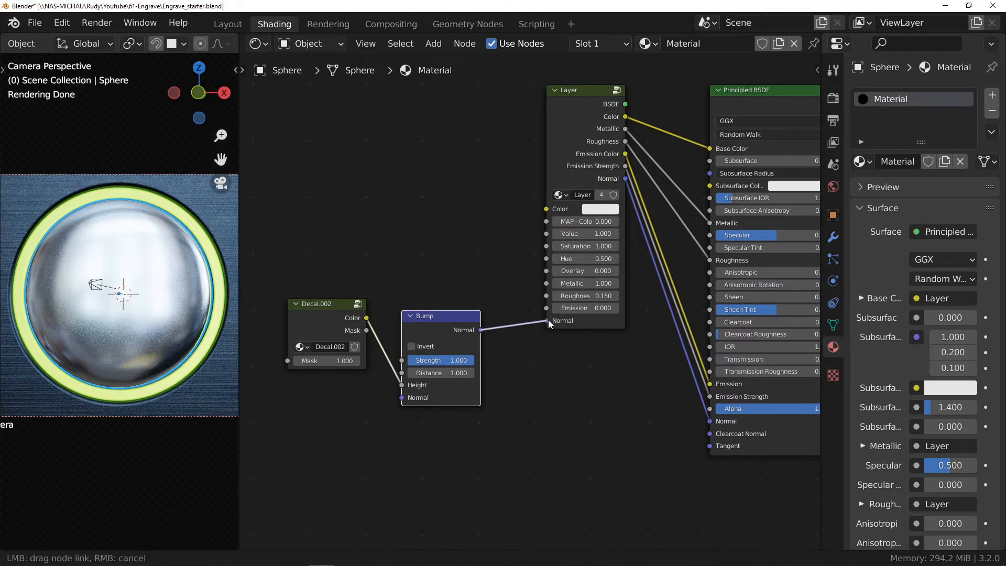
drag(549, 324, 547, 321)
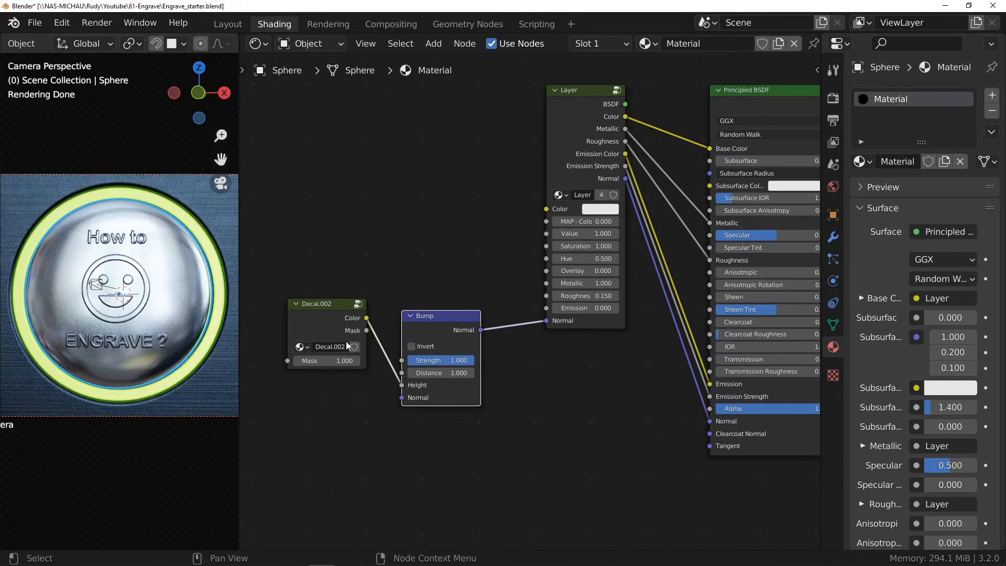
Invert the Bump node and set its Distance to 0.010 and Strength to 0.500
scroll(92, 308, up, 5)
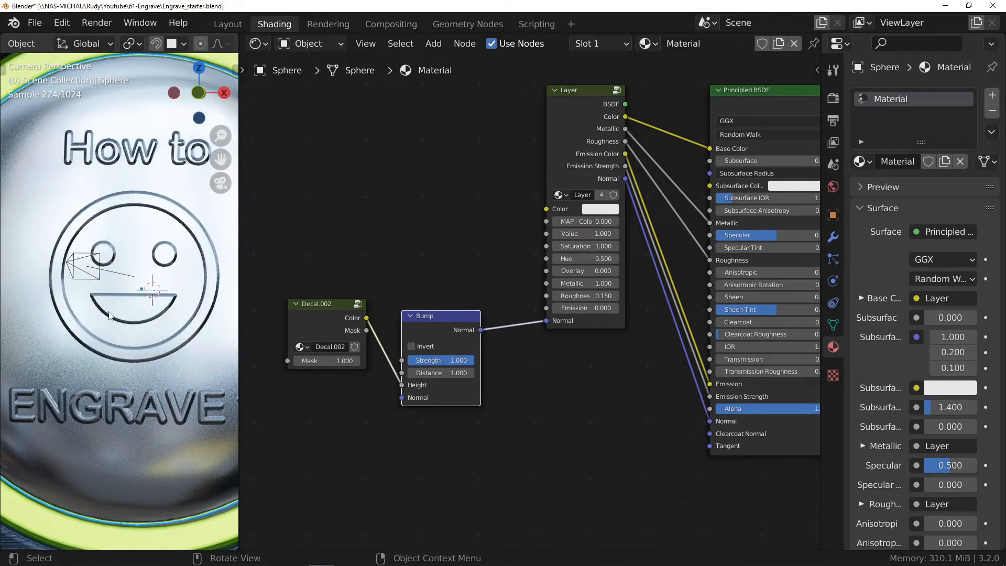
scroll(109, 314, down, 1)
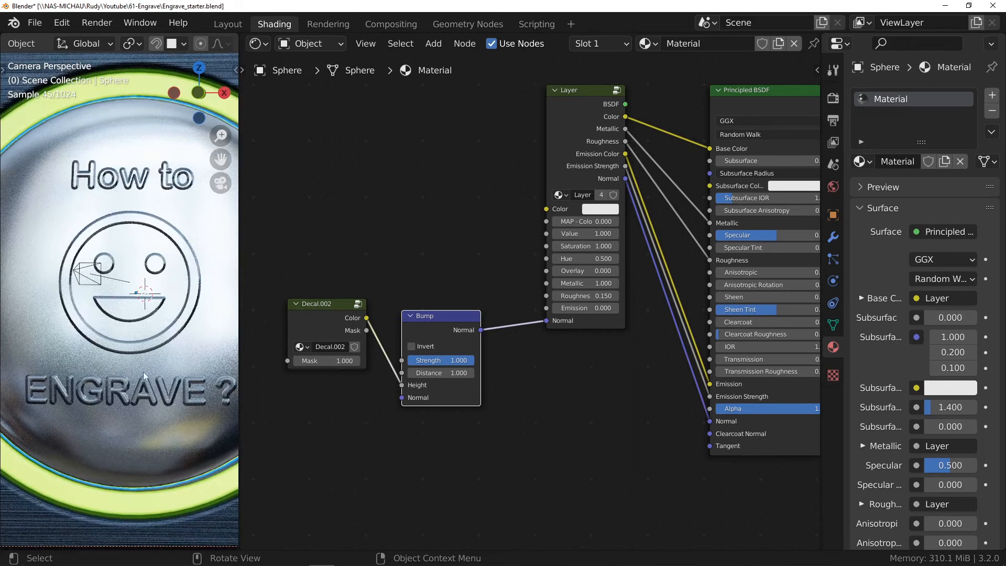
click(412, 347)
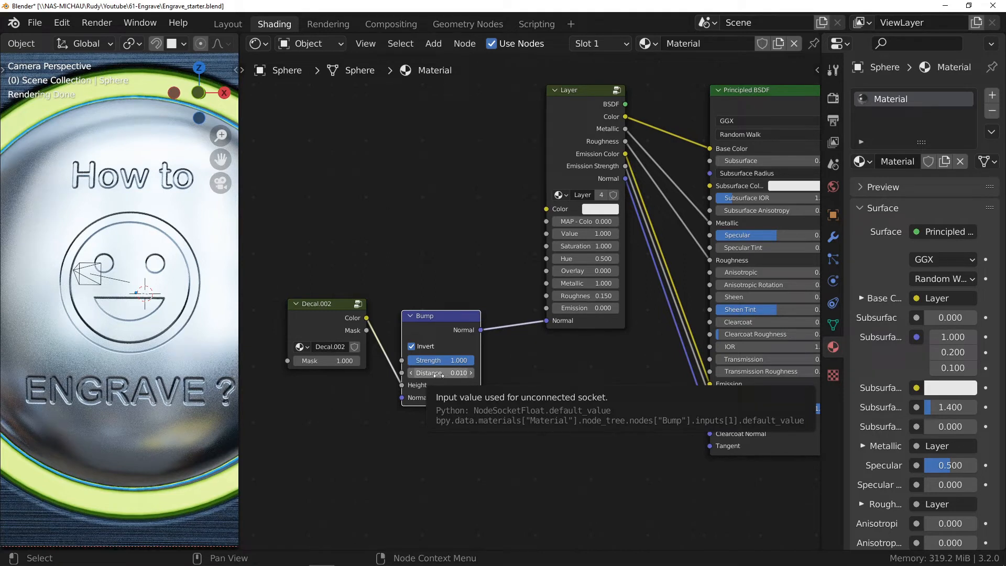
key(Return)
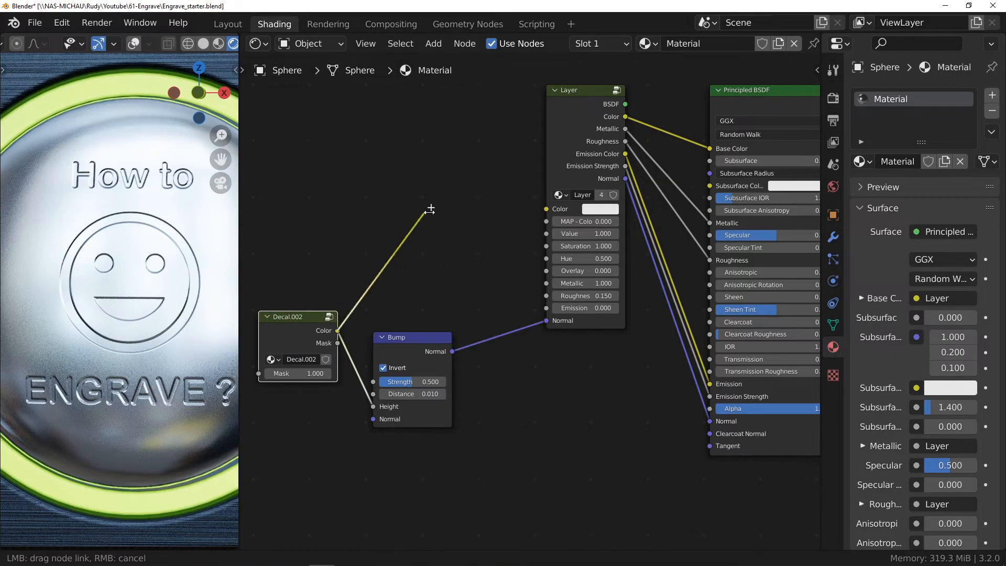
Link the decal's Color to the Layer's MAP - Color variation input and set the Layer's Value to 0, then 0.600
drag(549, 220, 547, 221)
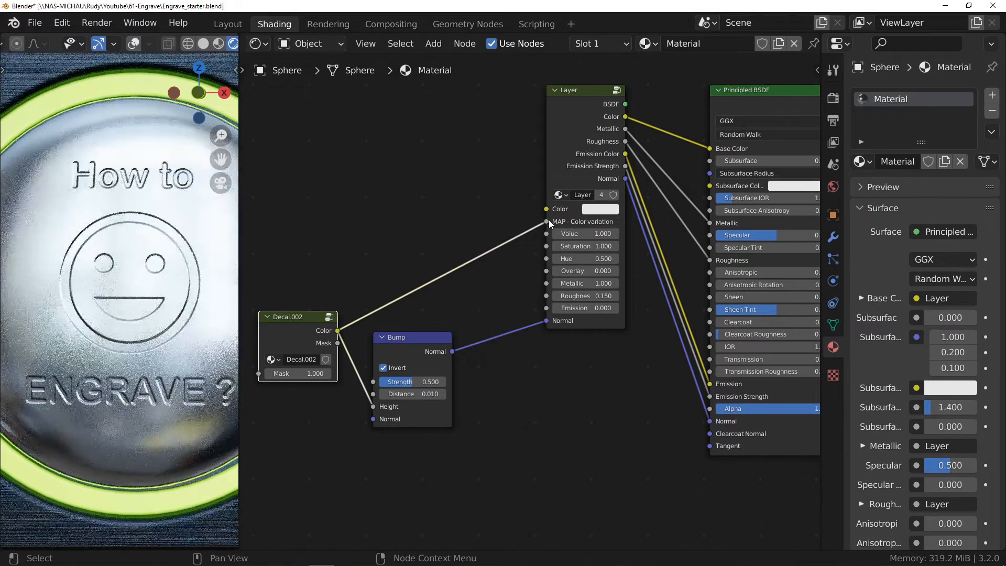
click(581, 234)
text(0)
key(Return)
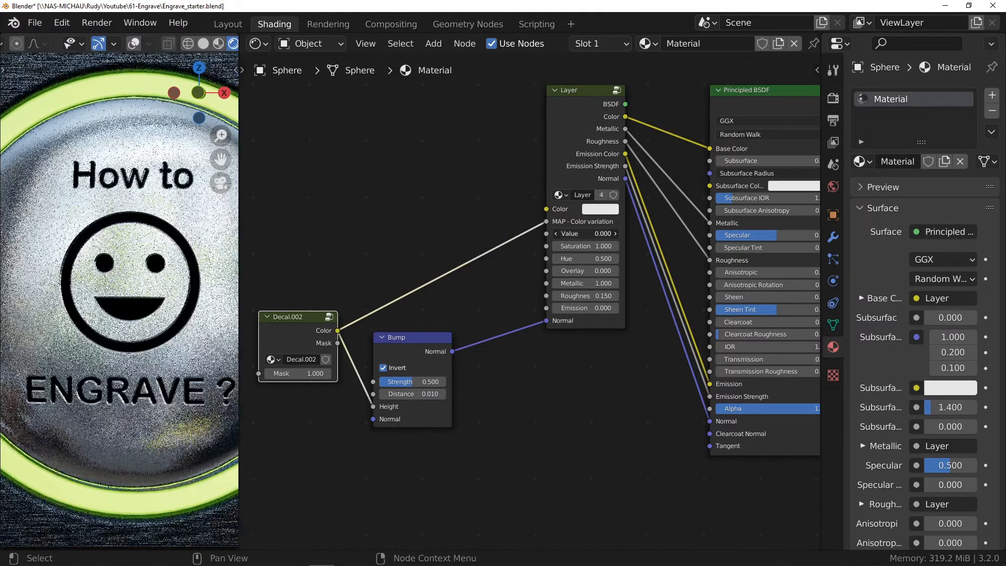
mouse_move(585, 234)
mouse_down()
mouse_move(617, 233)
mouse_move(605, 234)
mouse_up()
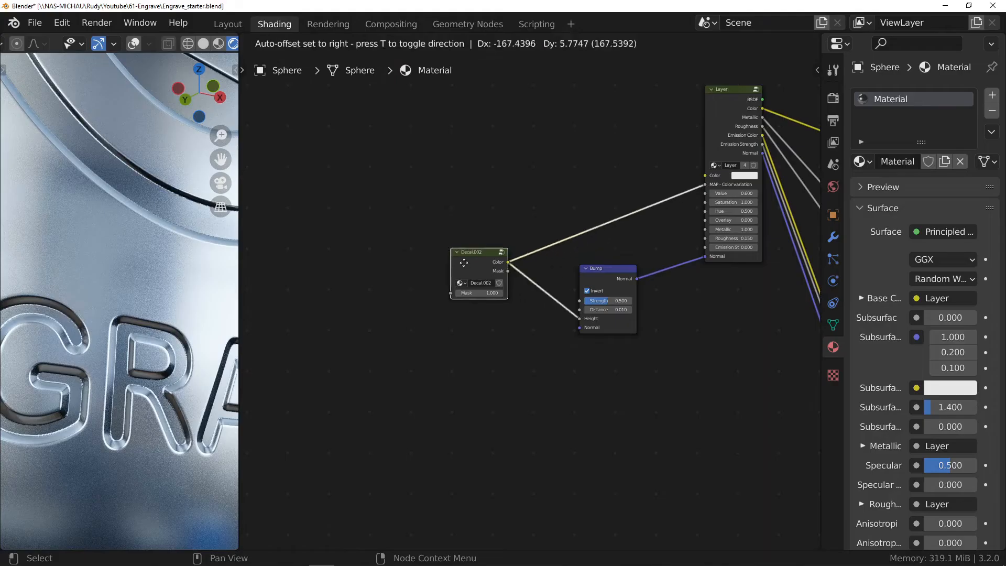
Insert a Float Curve node between the decal's Color output and the Bump node's Height input
drag(476, 263, 338, 264)
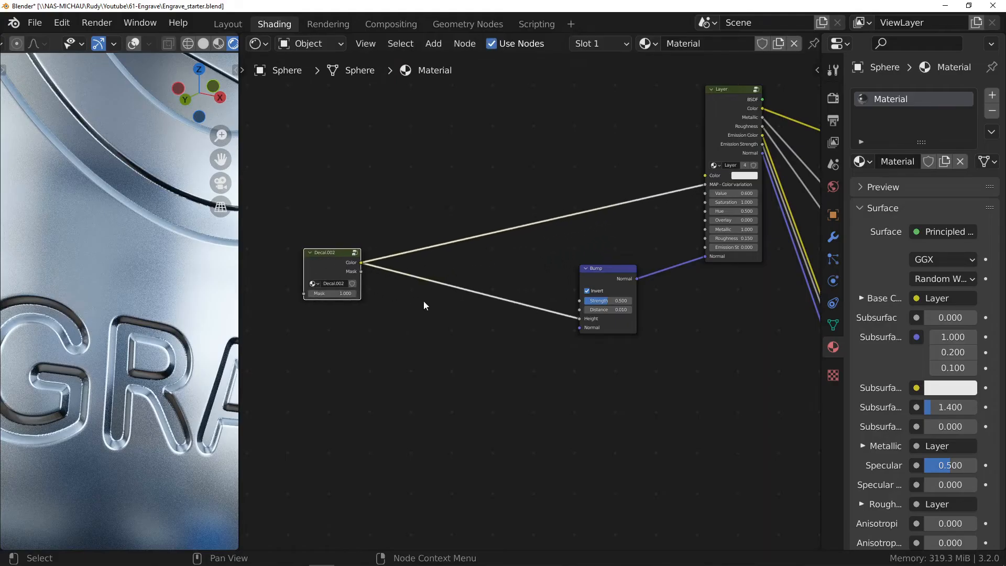
scroll(425, 298, up, 3)
key(shift+a)
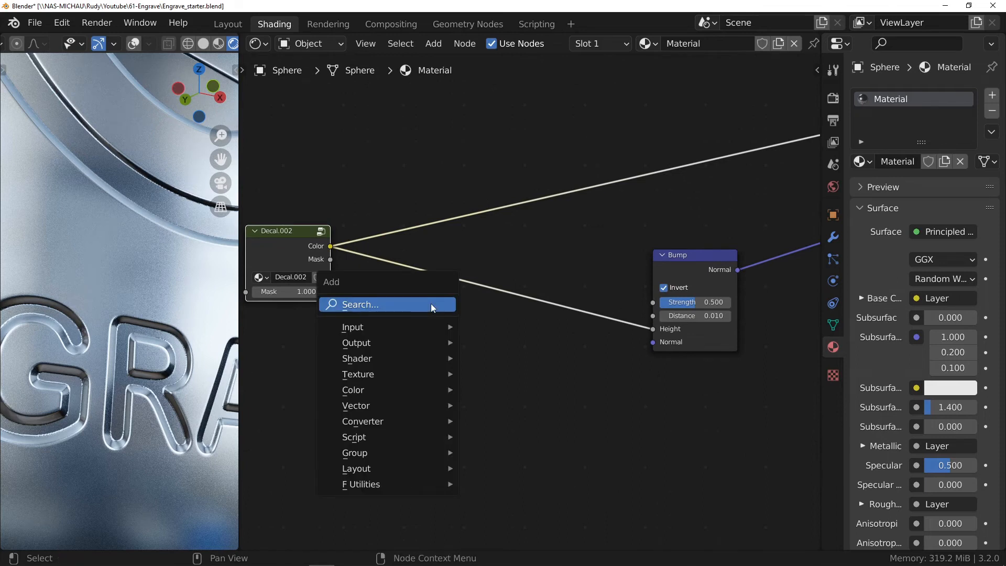
click(431, 304)
text(curve)
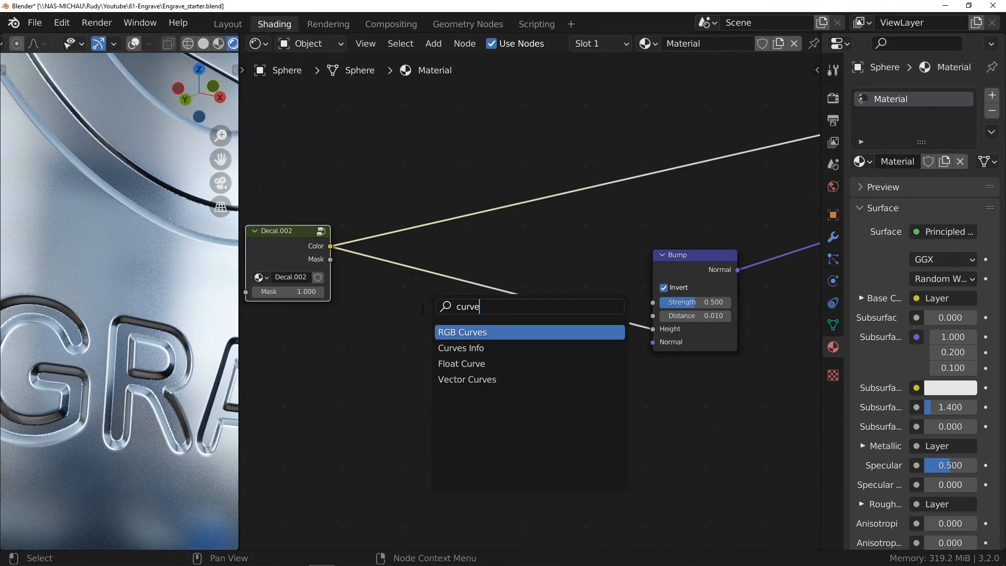
click(480, 363)
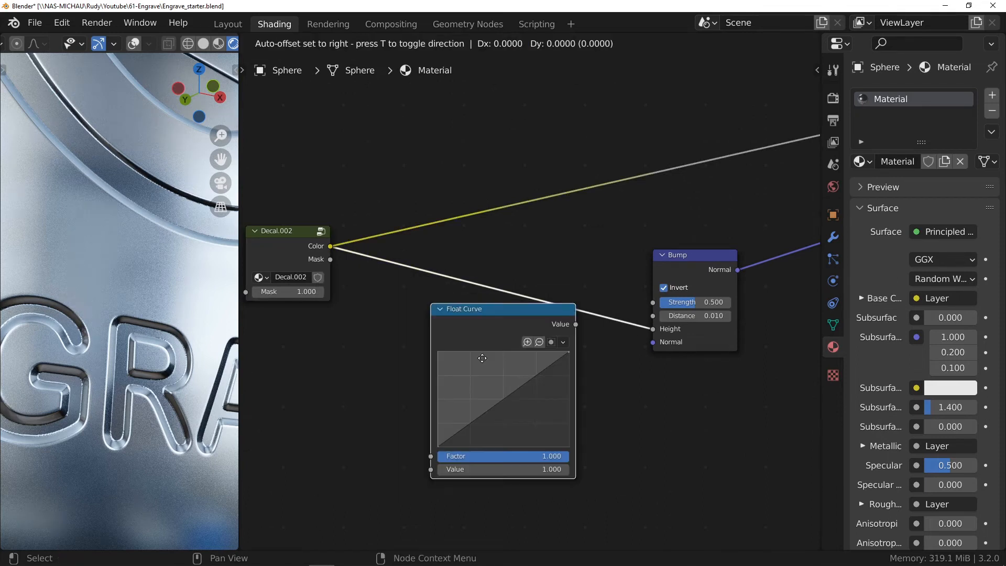
click(477, 299)
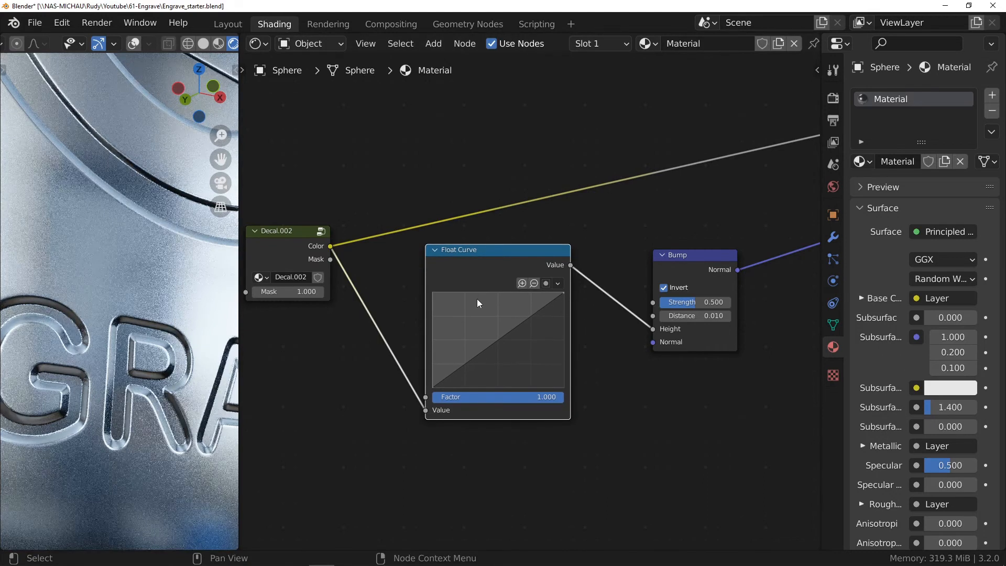
Reshape the float curve with added points, including one near 0.75, 0.92 and a dip near 0.53, 0.25, and lower its end point
scroll(498, 330, up, 2)
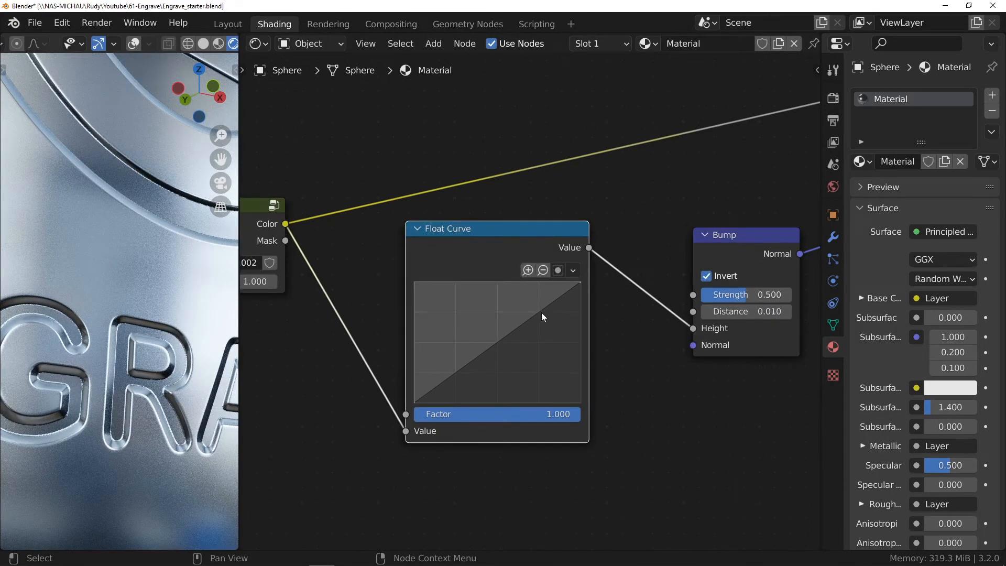
drag(540, 312, 539, 293)
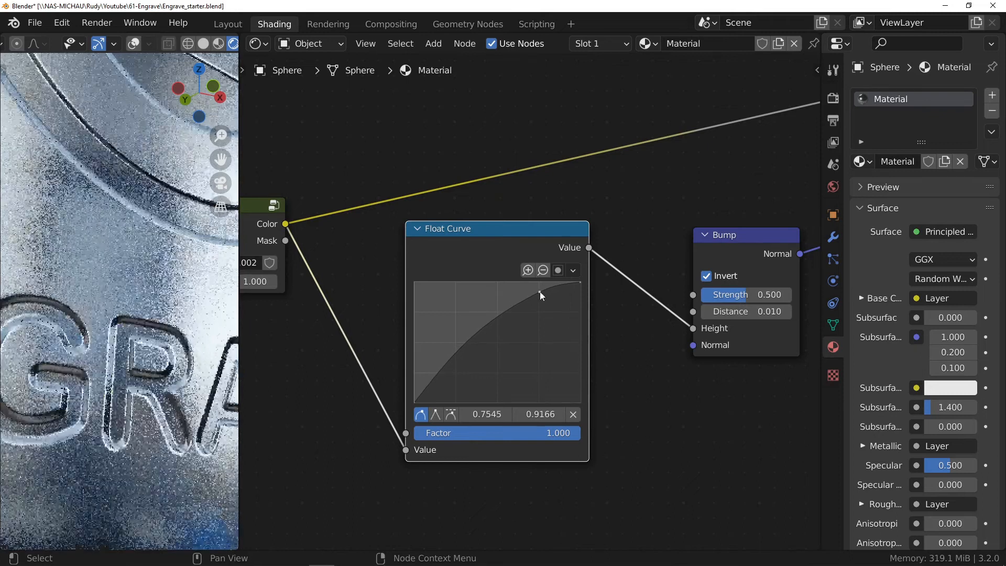
drag(449, 360, 459, 389)
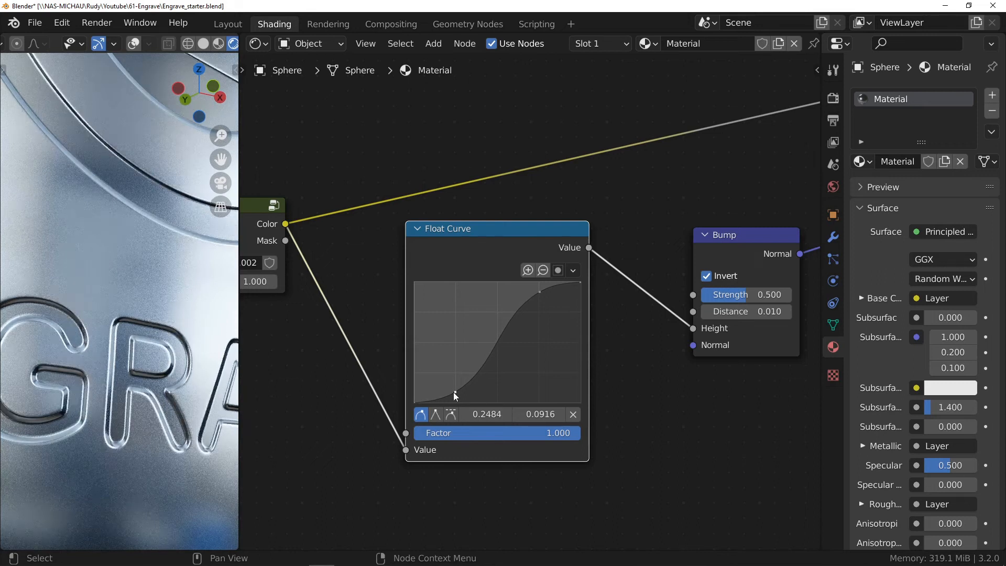
drag(454, 392, 438, 333)
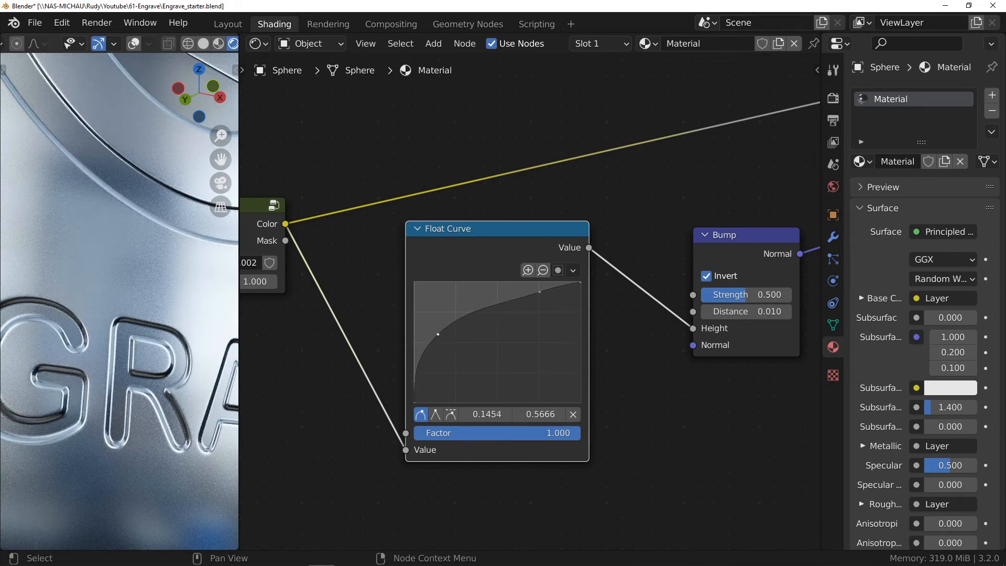
drag(484, 306, 488, 342)
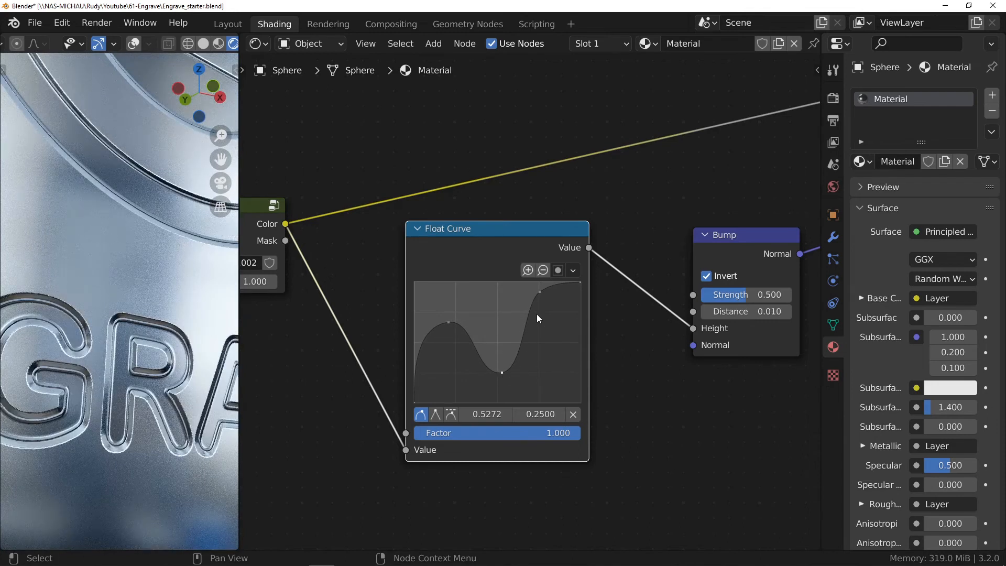
drag(578, 283, 581, 319)
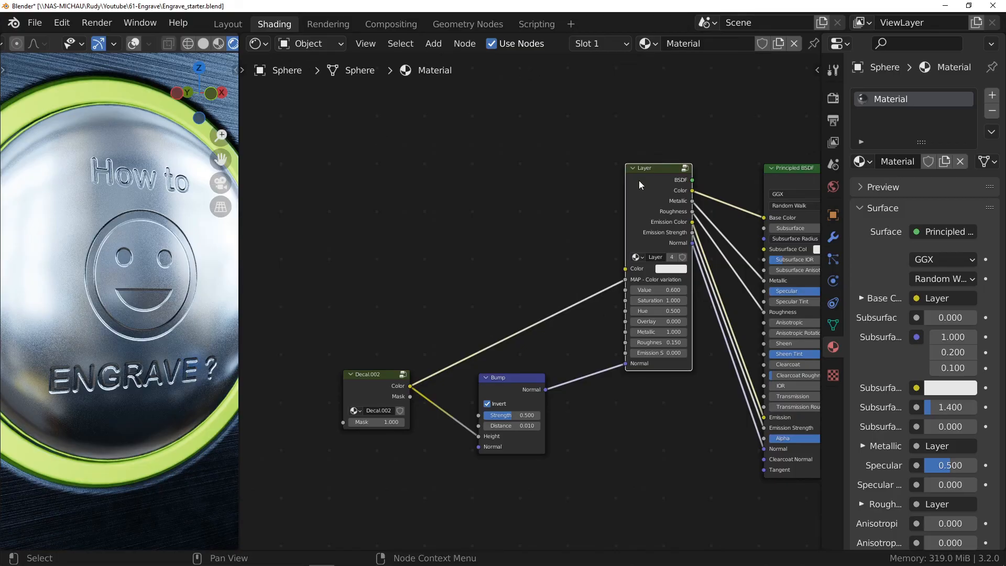
Choose the Radial brushed texture from the Metal section of the Fluent library
key(n)
click(812, 303)
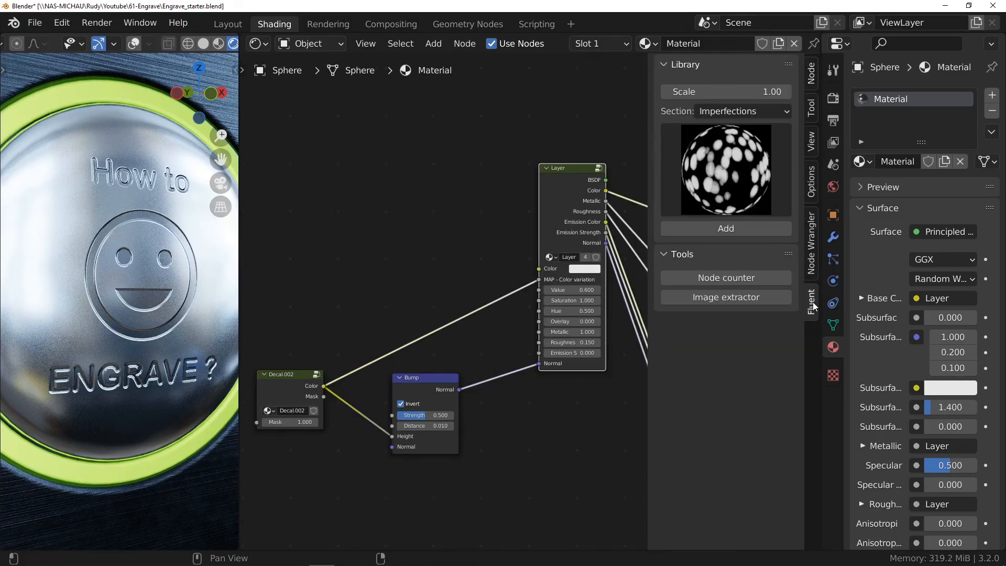
click(733, 112)
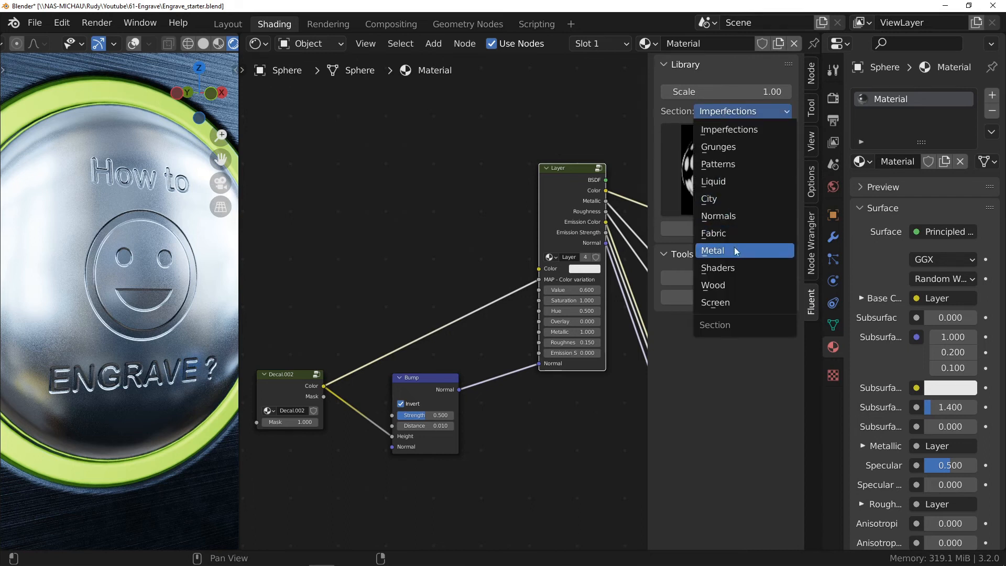
click(763, 251)
click(718, 180)
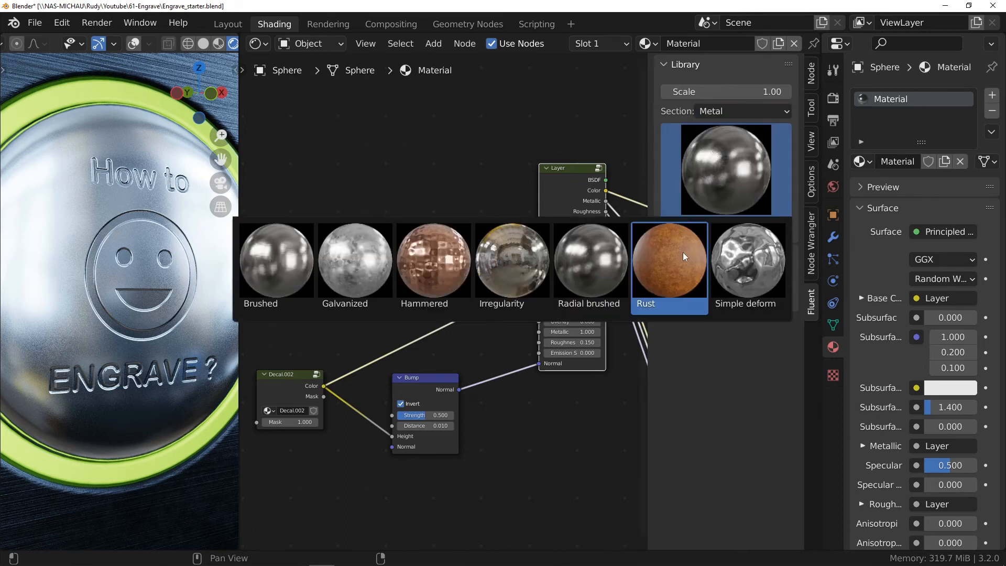
click(603, 256)
Place the Radial brushed node between the Bump node and the Layer's Normal input, with the bump feeding Normal - Stack
click(422, 198)
ctrl+shift+click(422, 204)
drag(428, 204, 410, 225)
ctrl+shift+click(409, 224)
ctrl+shift+click(407, 221)
mouse_move(408, 221)
middle_down()
mouse_move(429, 188)
mouse_move(408, 179)
middle_up()
drag(424, 338, 389, 349)
mouse_move(406, 175)
mouse_down()
mouse_move(420, 175)
mouse_move(470, 310)
mouse_up()
key(ctrl+z)
key(ctrl+z)
alt+drag(413, 204, 480, 346)
Set the Radial brushed node's Strength to 0.05
middle_drag(481, 317, 288, 320)
ctrl+shift+click(549, 148)
mouse_move(319, 357)
middle_down()
mouse_move(452, 298)
mouse_move(463, 281)
middle_up()
scroll(465, 278, up, 2)
drag(463, 274, 440, 298)
text(.05)
key(Return)
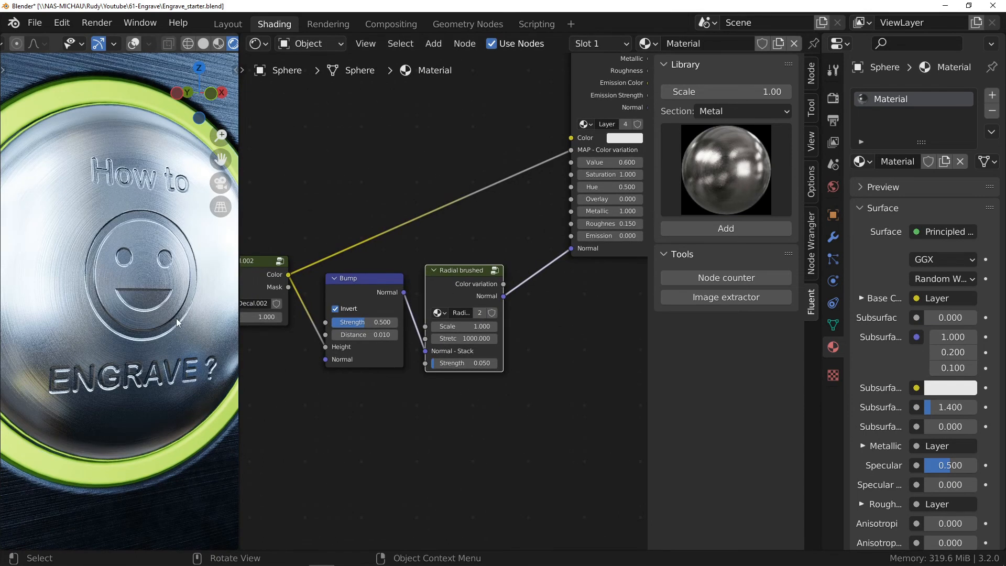
scroll(297, 381, down, 3)
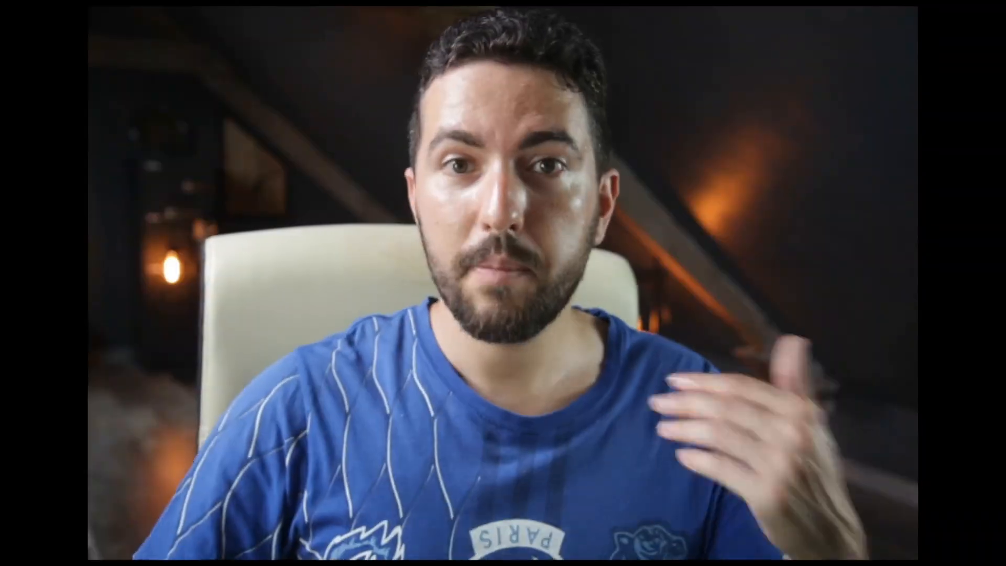